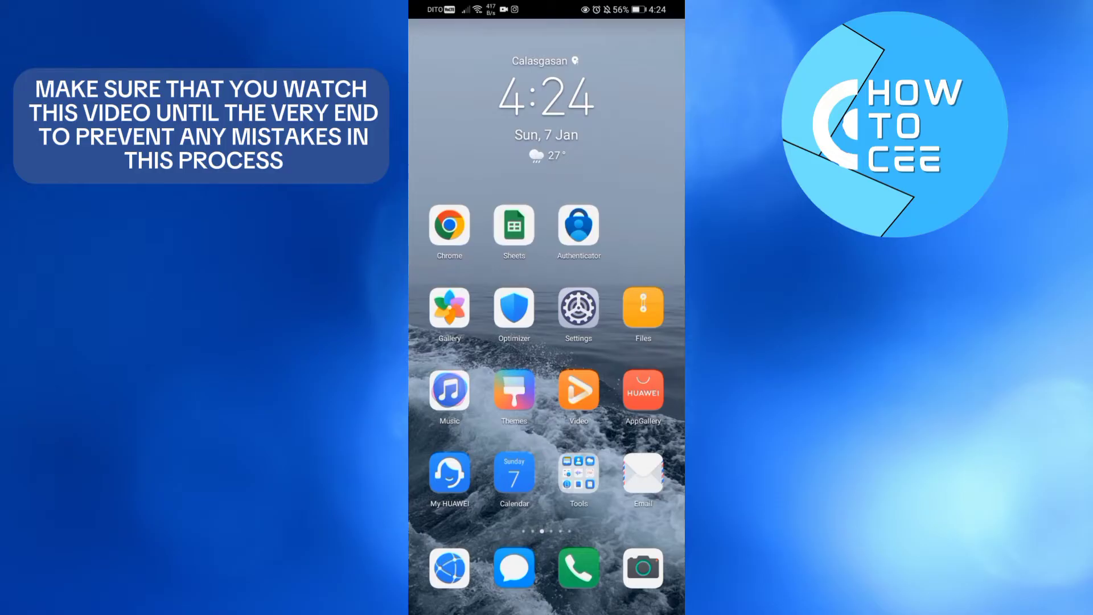
Step: Launch Microsoft Authenticator from the home screen to reach its push-notification prompt
click(591, 225)
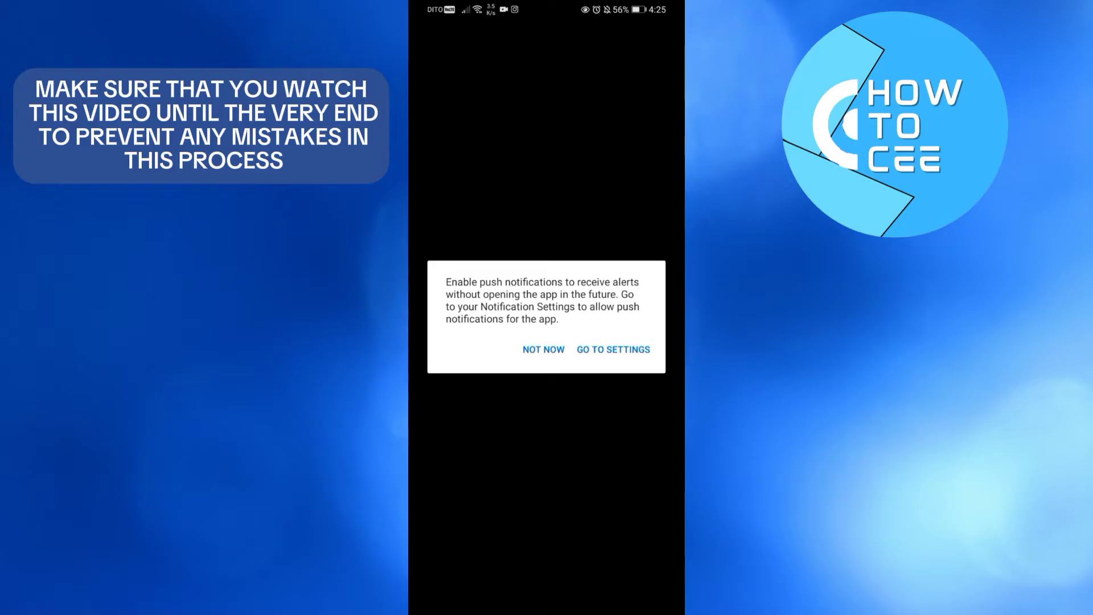
Step: Switch on Authenticator's notifications from the GO TO SETTINGS page, then return home
click(617, 351)
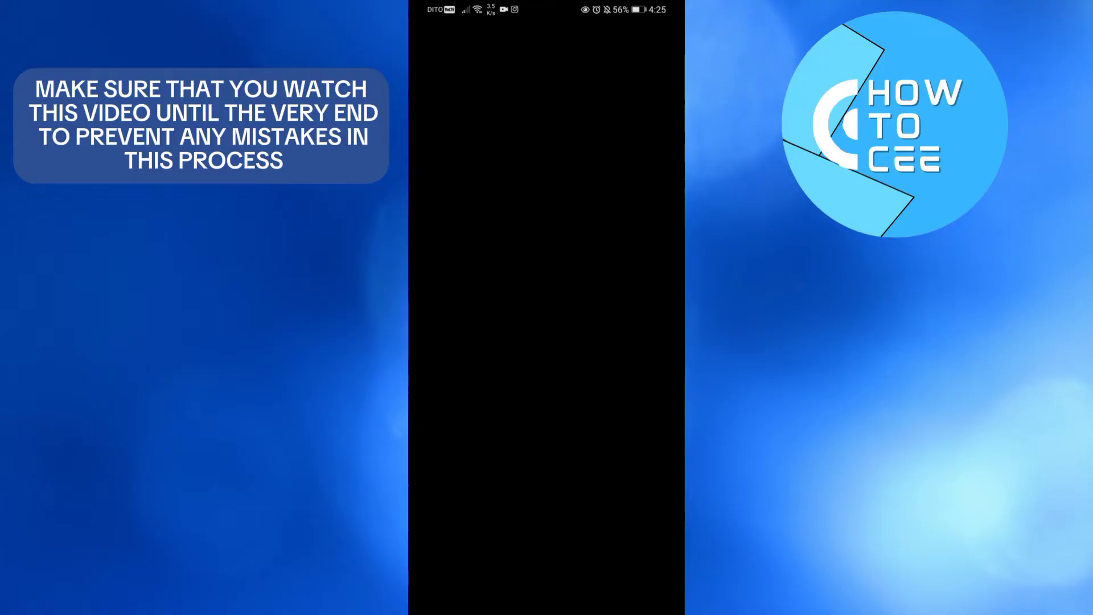
drag(627, 248, 603, 461)
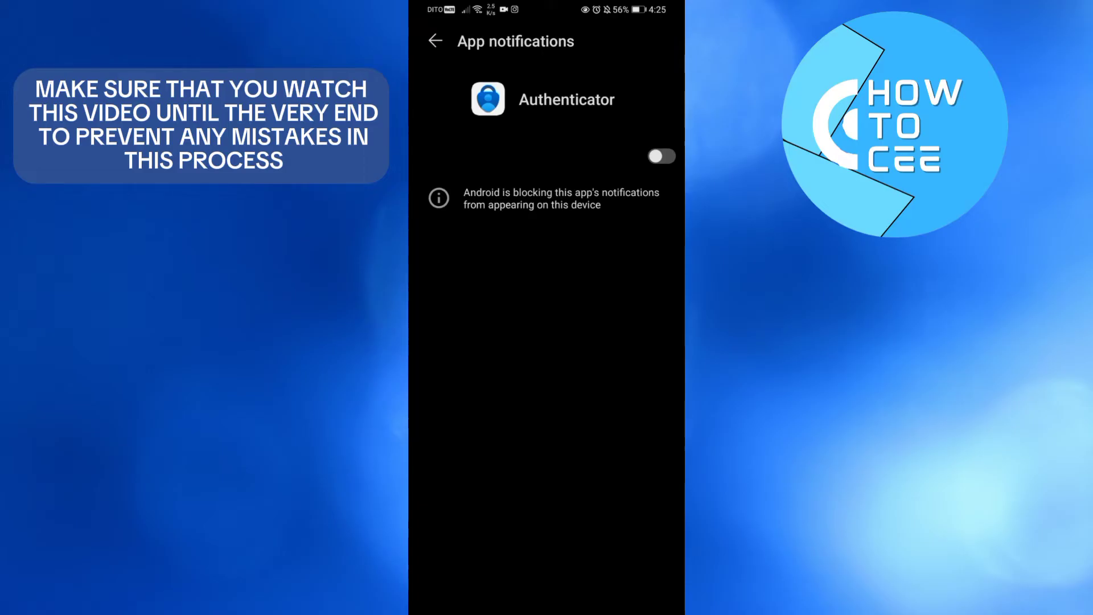
click(661, 156)
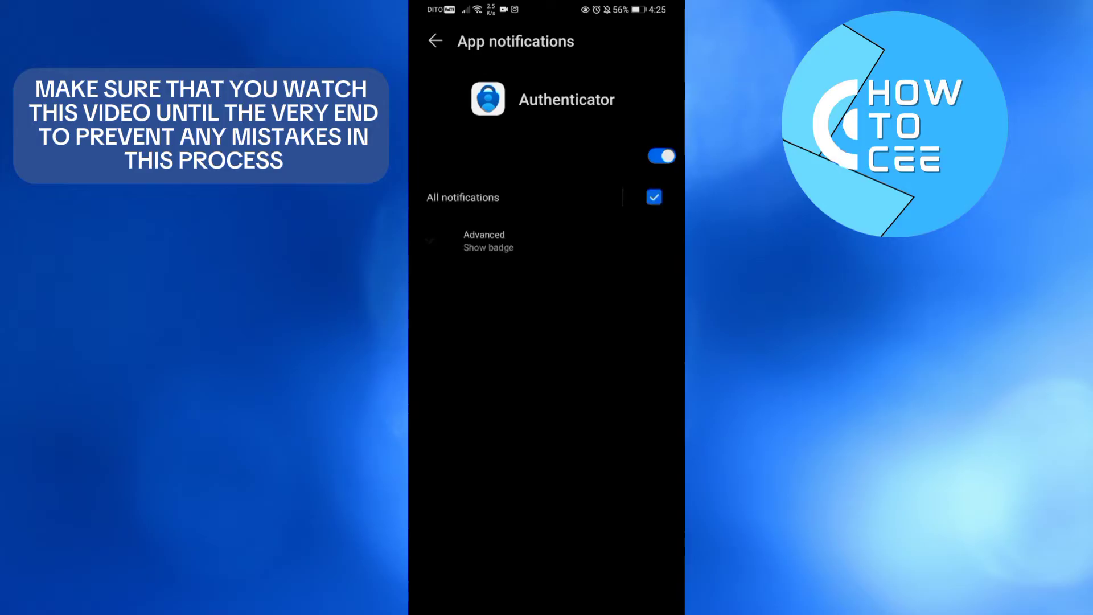
drag(661, 349, 661, 397)
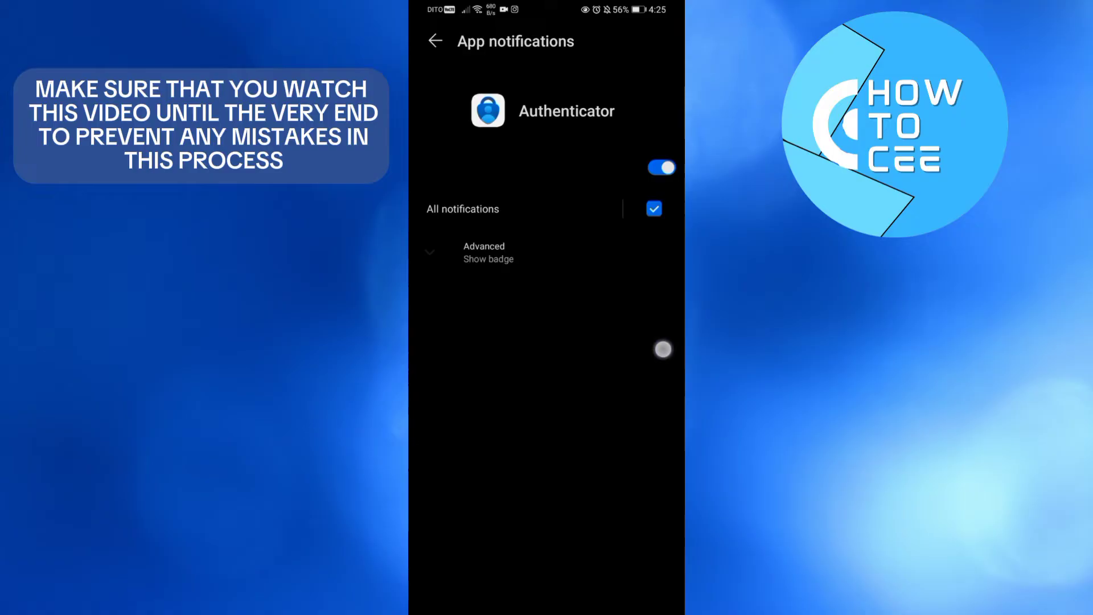
drag(652, 445, 622, 483)
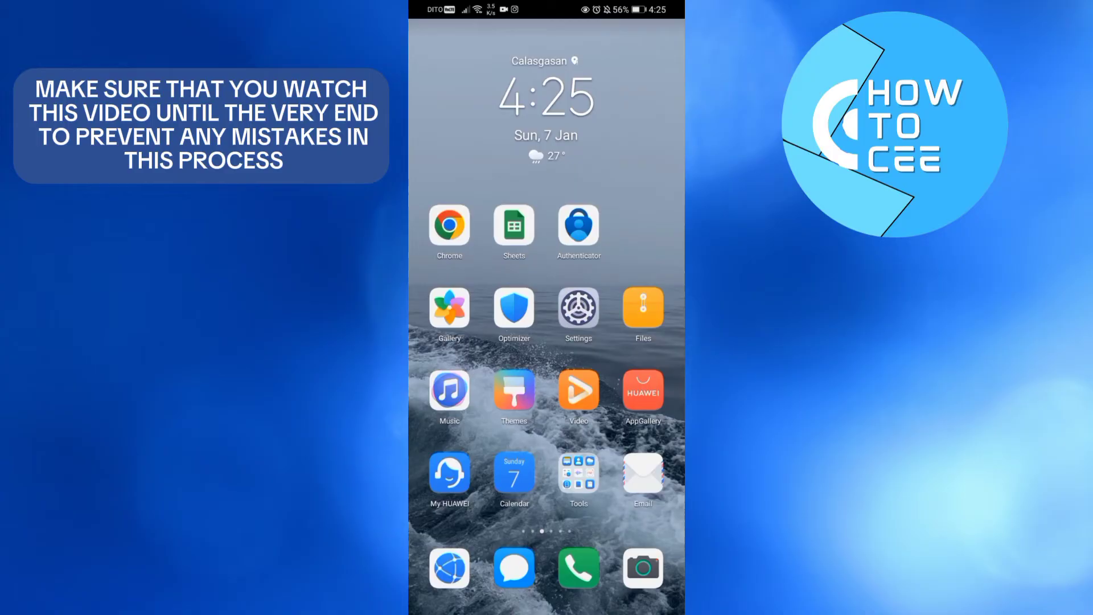
Step: Open Settings > Notifications and find Authenticator listed as Enabled
click(579, 307)
drag(602, 274, 625, 269)
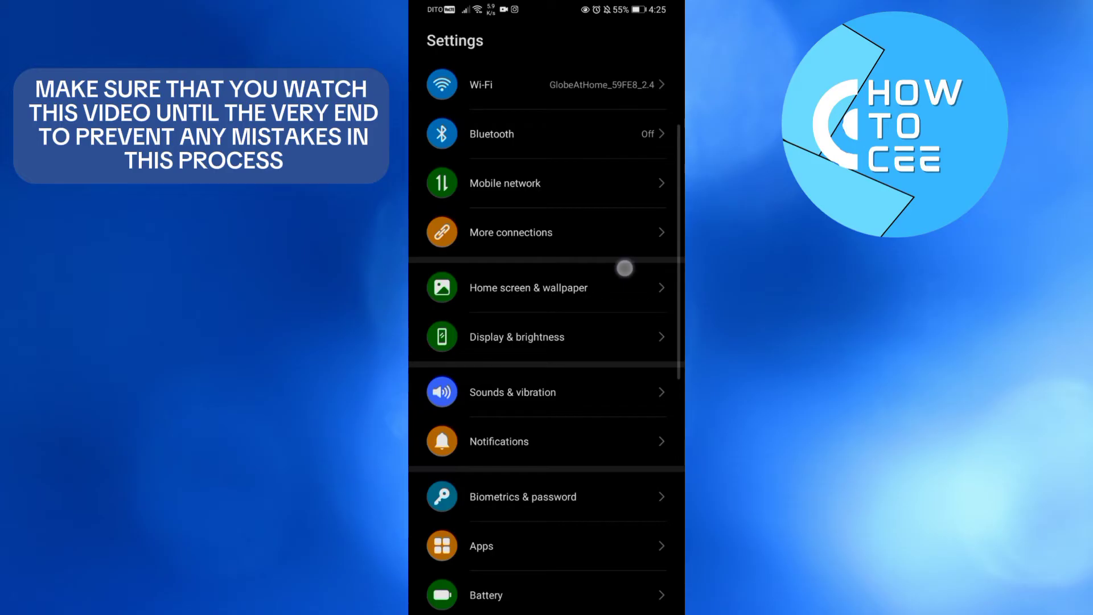
drag(603, 355, 600, 322)
click(577, 415)
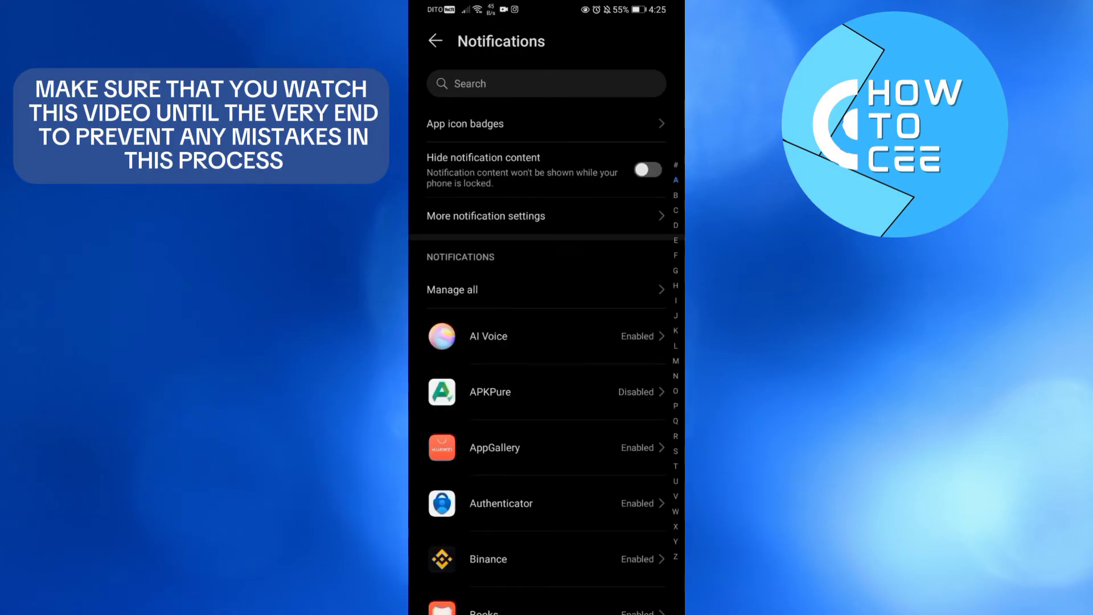
drag(474, 357, 423, 218)
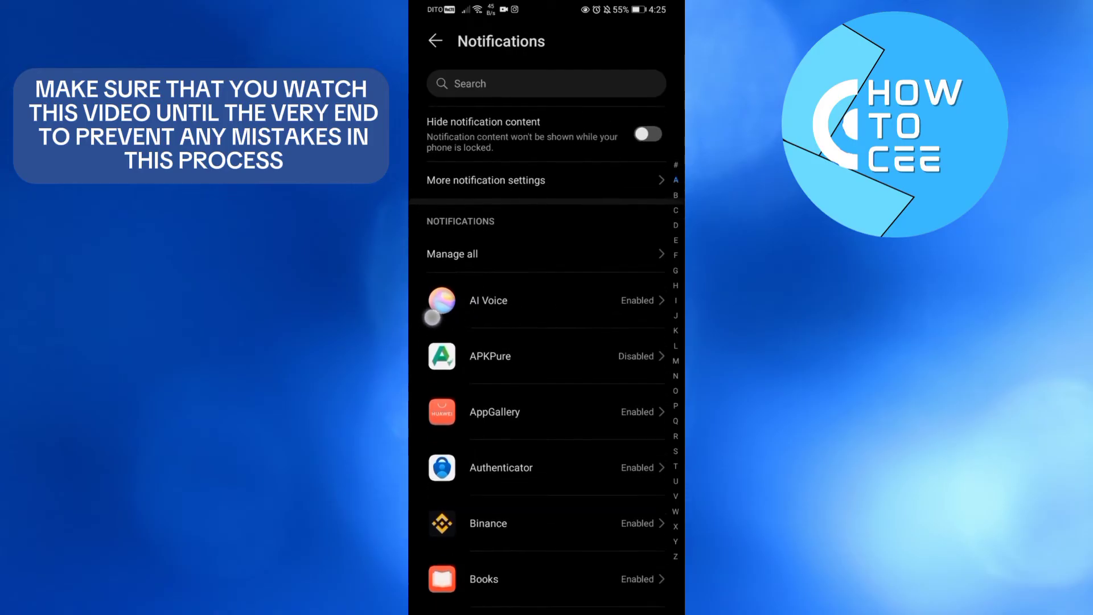
Step: Open Authenticator's notification page and toggle Allow notifications off and back on
click(604, 365)
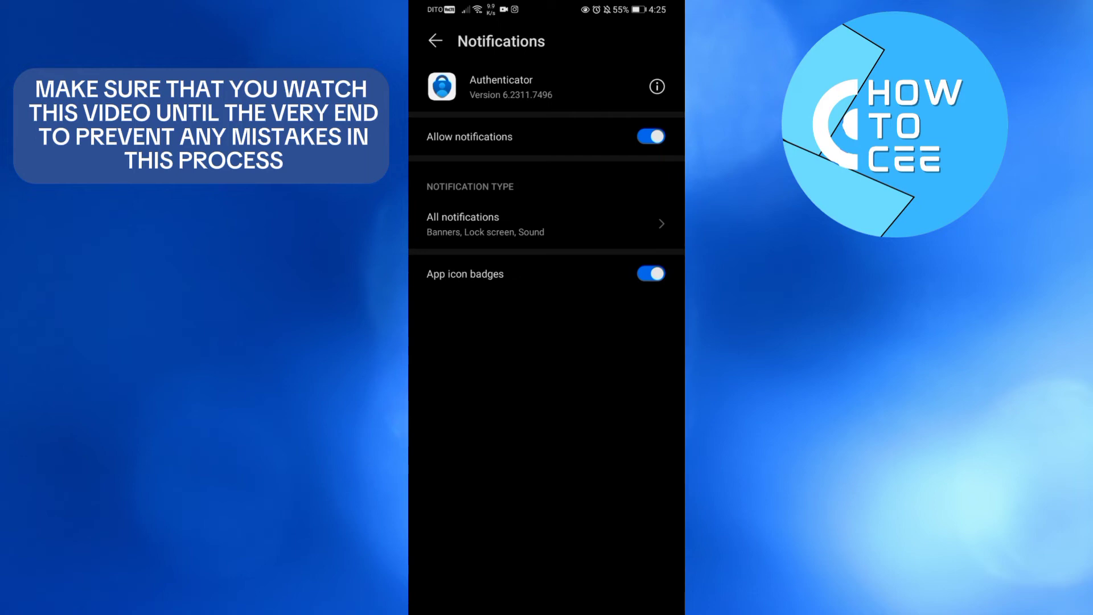
click(651, 137)
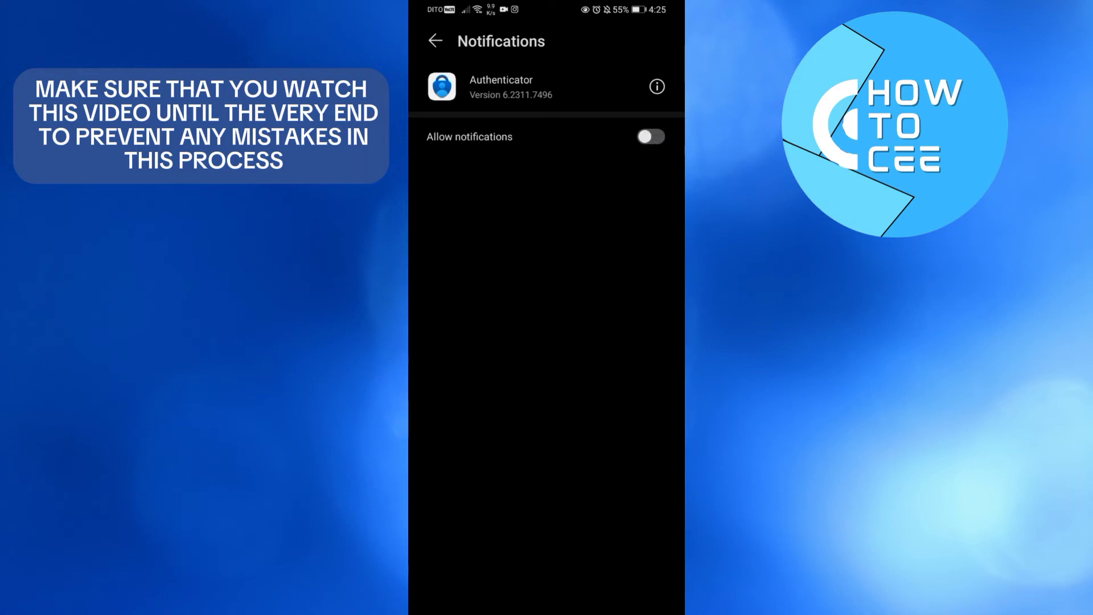
click(651, 136)
Step: In All notifications, keep Lock screen and Banners on and decline Gentle notifications
click(641, 229)
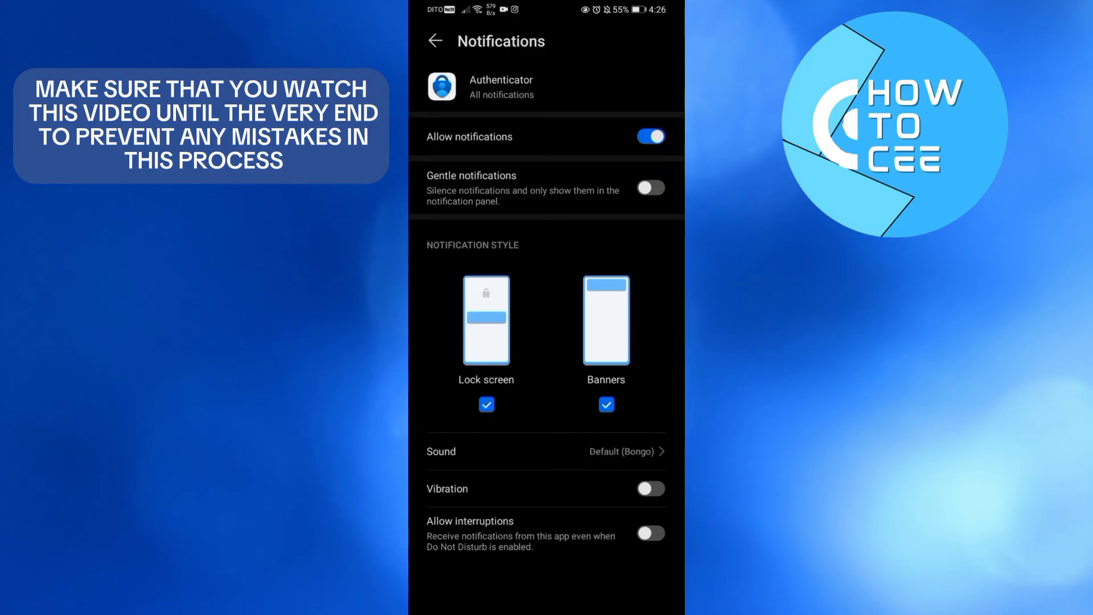
click(651, 188)
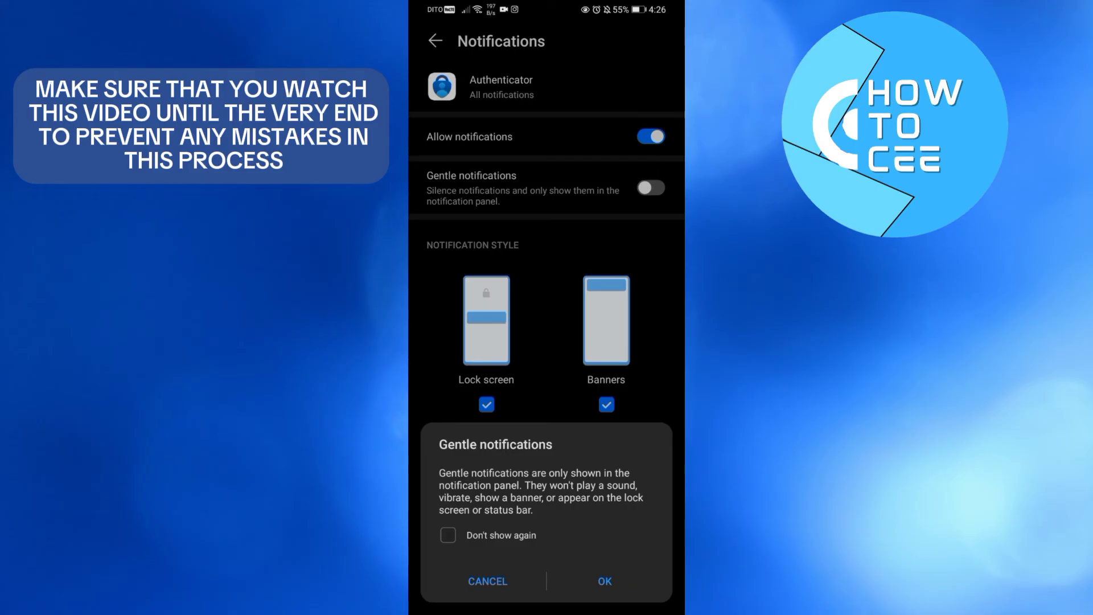
click(488, 580)
scroll(633, 260, down, 1)
scroll(633, 260, up, 1)
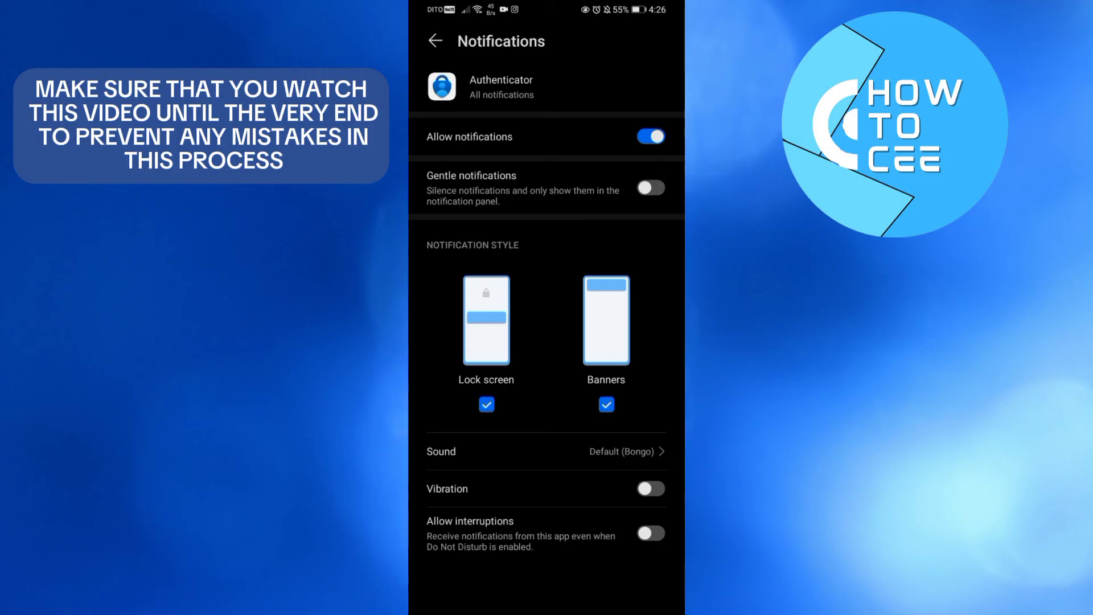
scroll(434, 269, down, 1)
scroll(434, 268, up, 1)
scroll(434, 318, up, 1)
drag(684, 376, 637, 436)
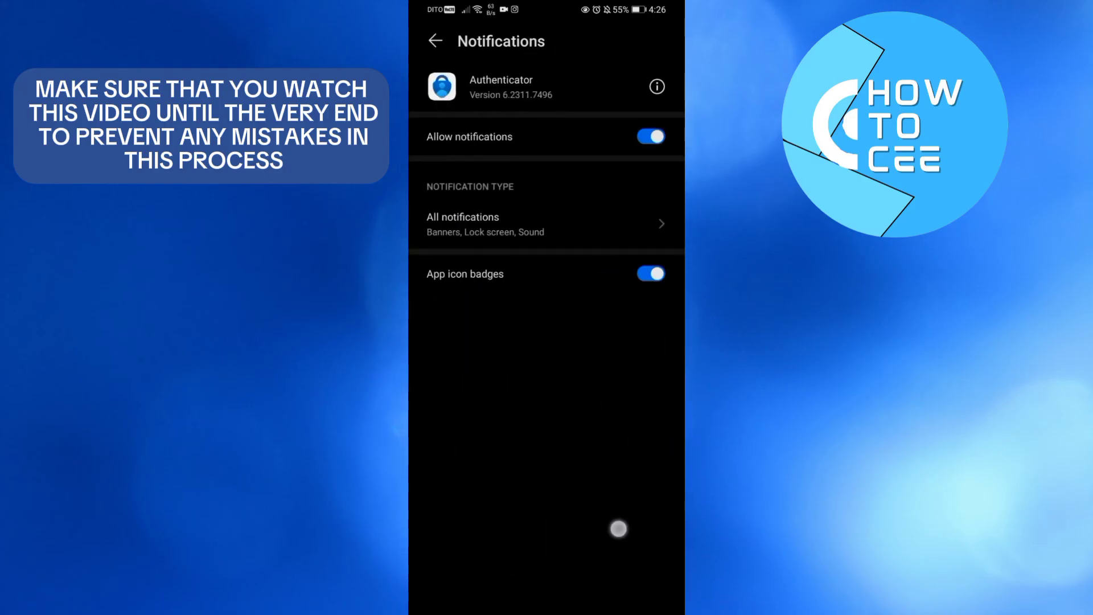
Step: Return home and relaunch Authenticator, reaching its locked screen
drag(619, 528, 641, 493)
click(577, 241)
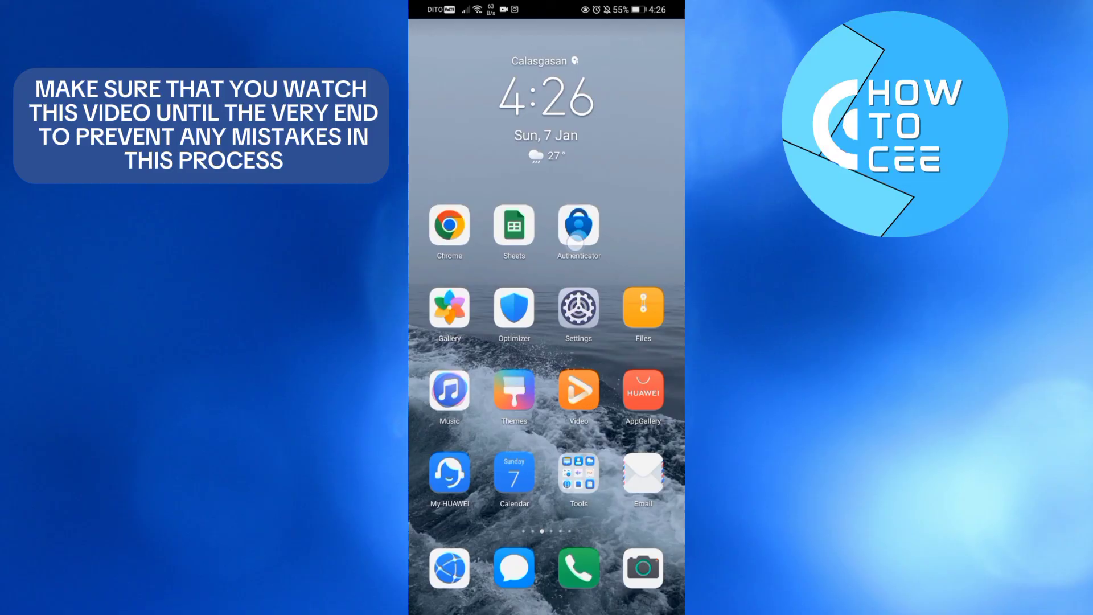
click(576, 242)
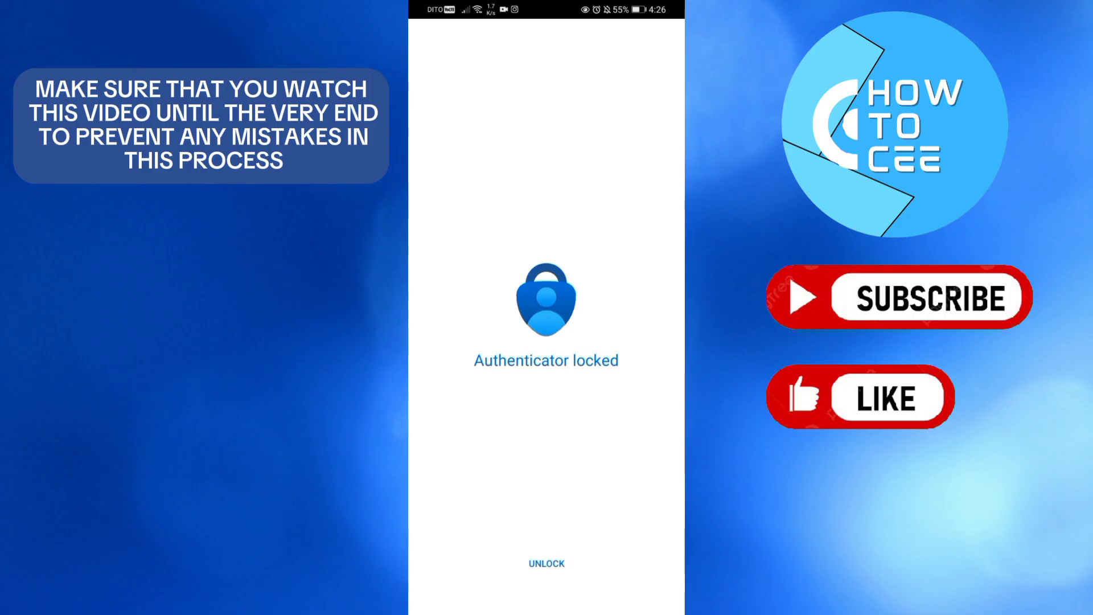